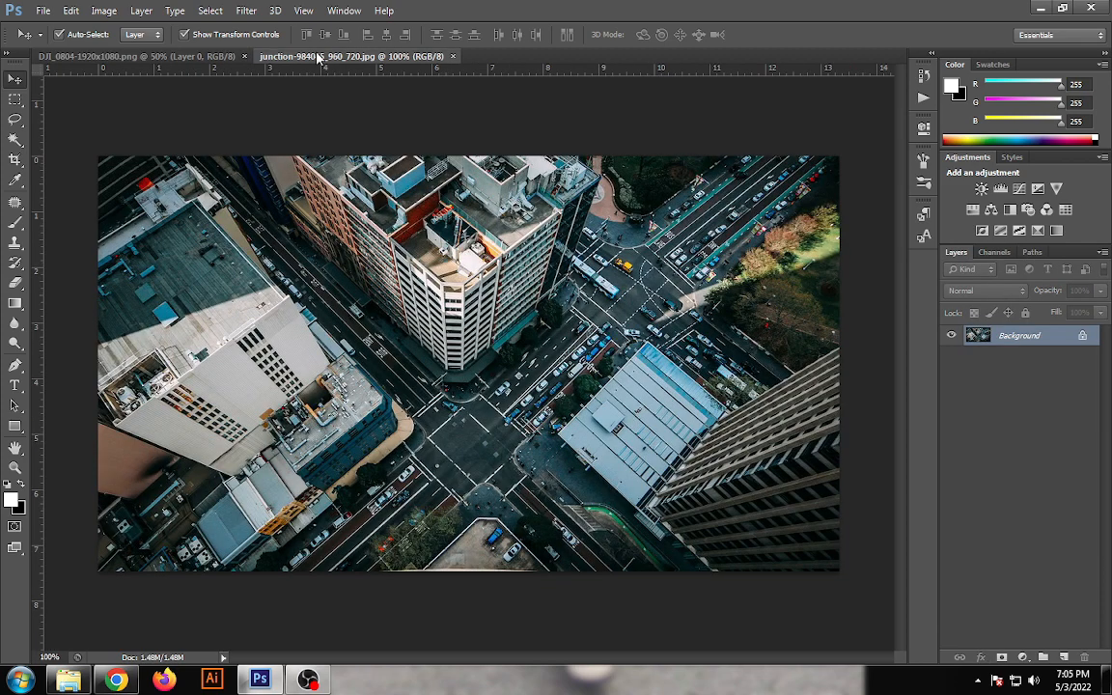
# - Copy the whole city junction image and paste it into the boat document as a new layer
pyautogui.click(226, 56)
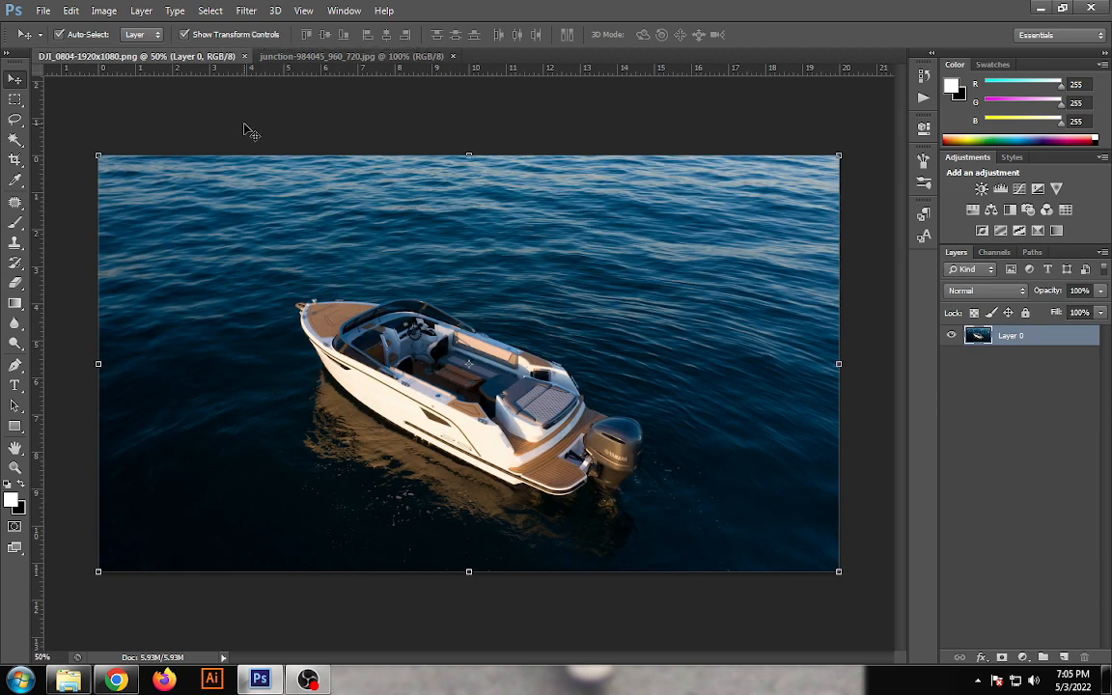
pyautogui.click(302, 58)
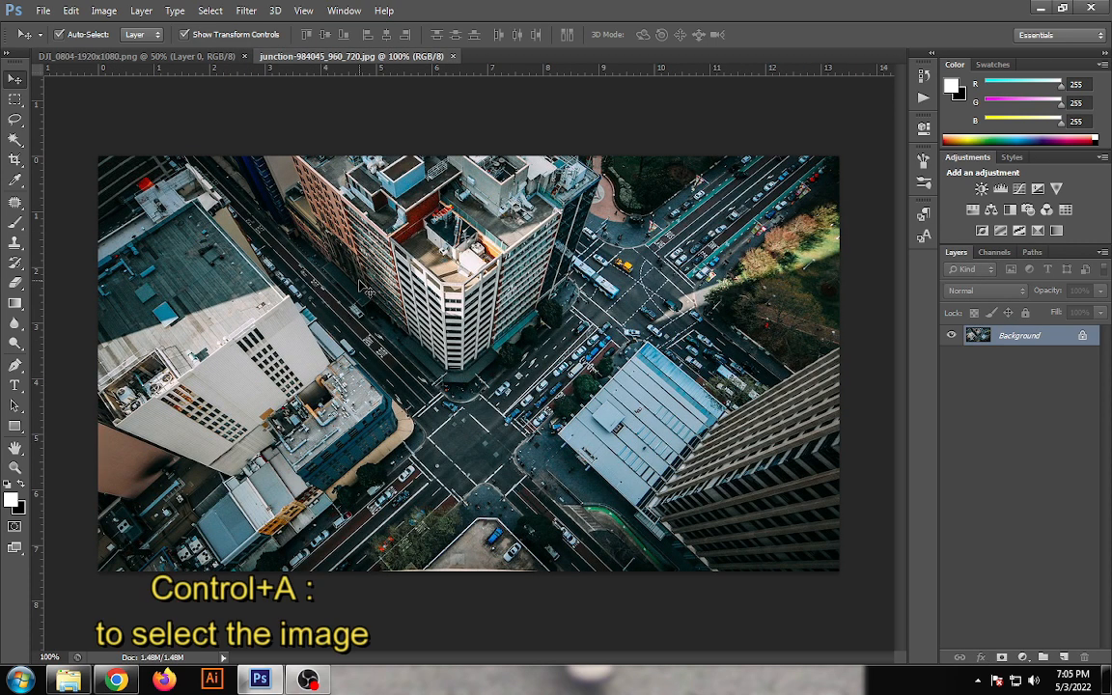
pyautogui.hotkey('ctrl', 'a')
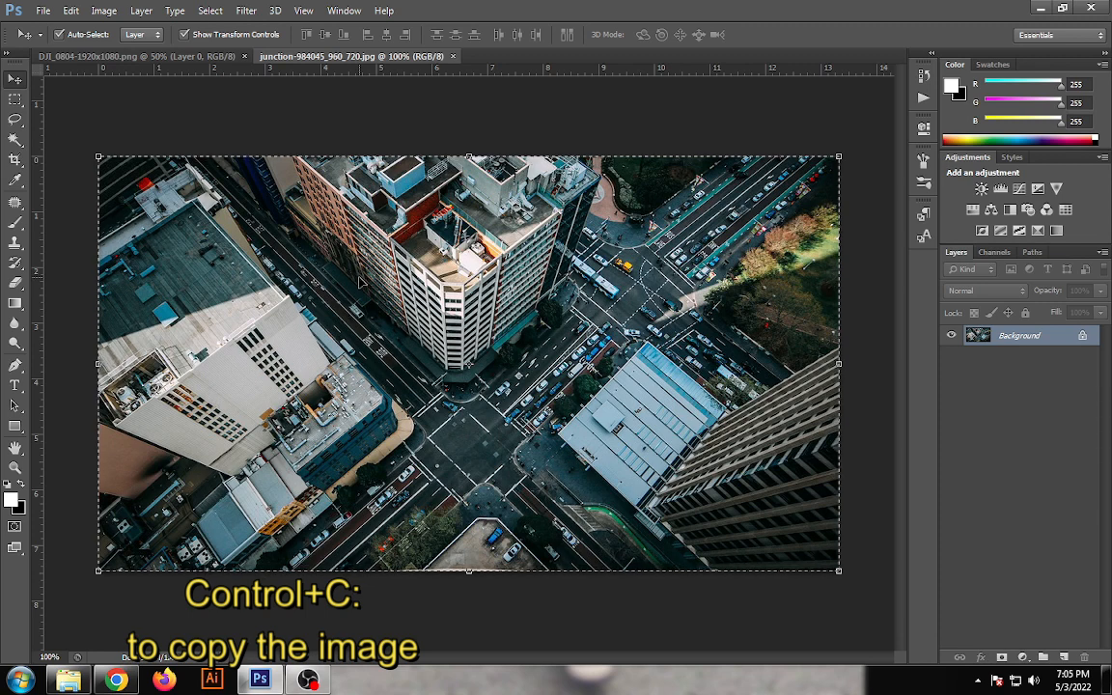
pyautogui.click(143, 58)
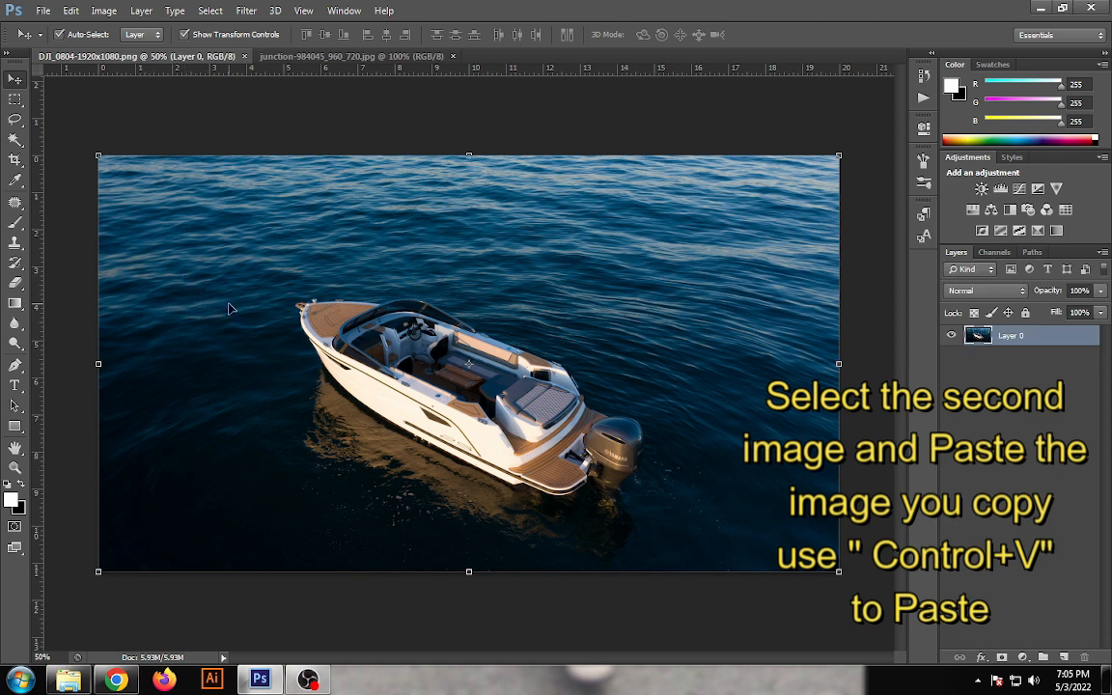
pyautogui.hotkey('ctrl', 'v')
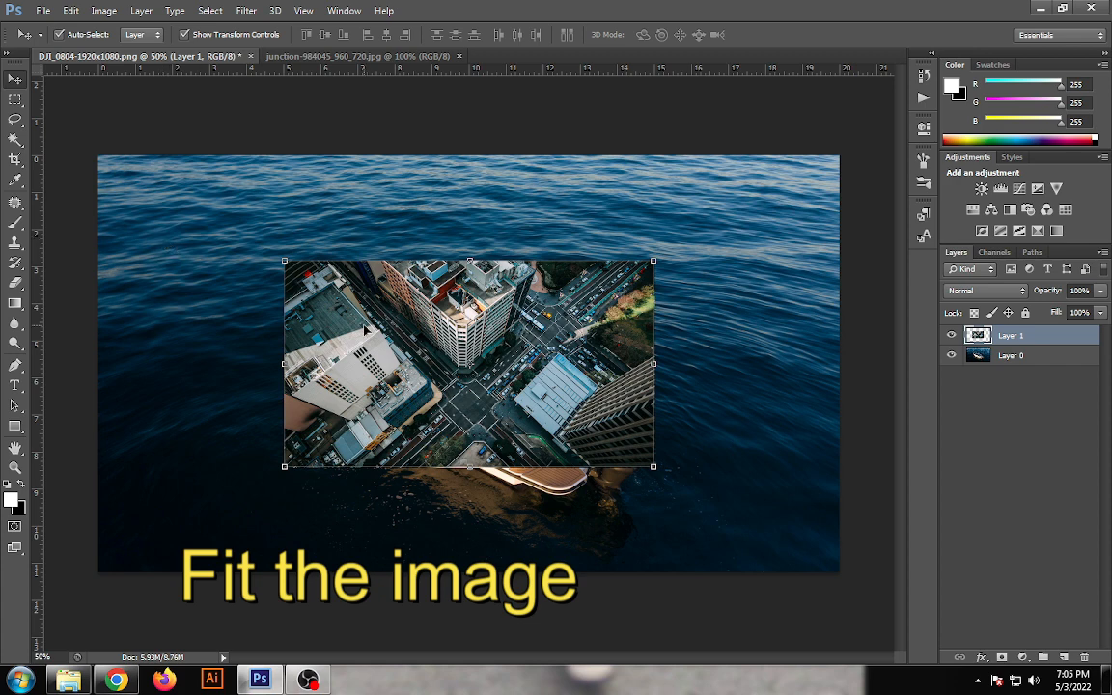
# - Align the pasted city image with the canvas's upper-left corner and scale it to about 206% so it covers the canvas
pyautogui.moveTo(331, 302); pyautogui.dragTo(176, 223)
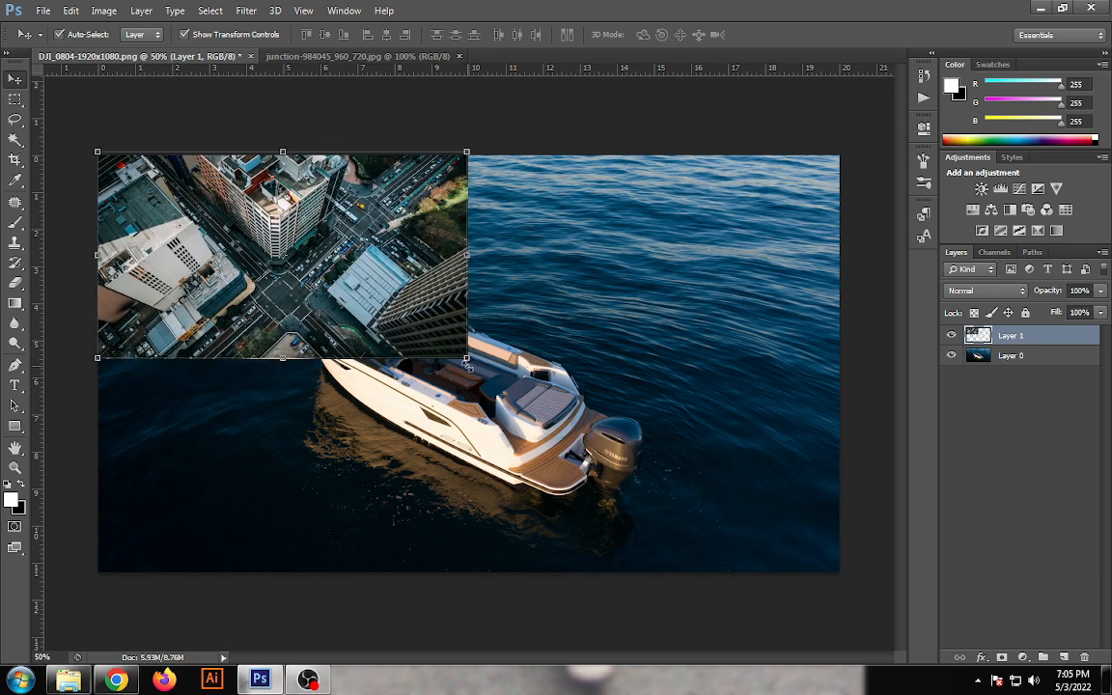
pyautogui.moveTo(468, 360); pyautogui.dragTo(835, 625)
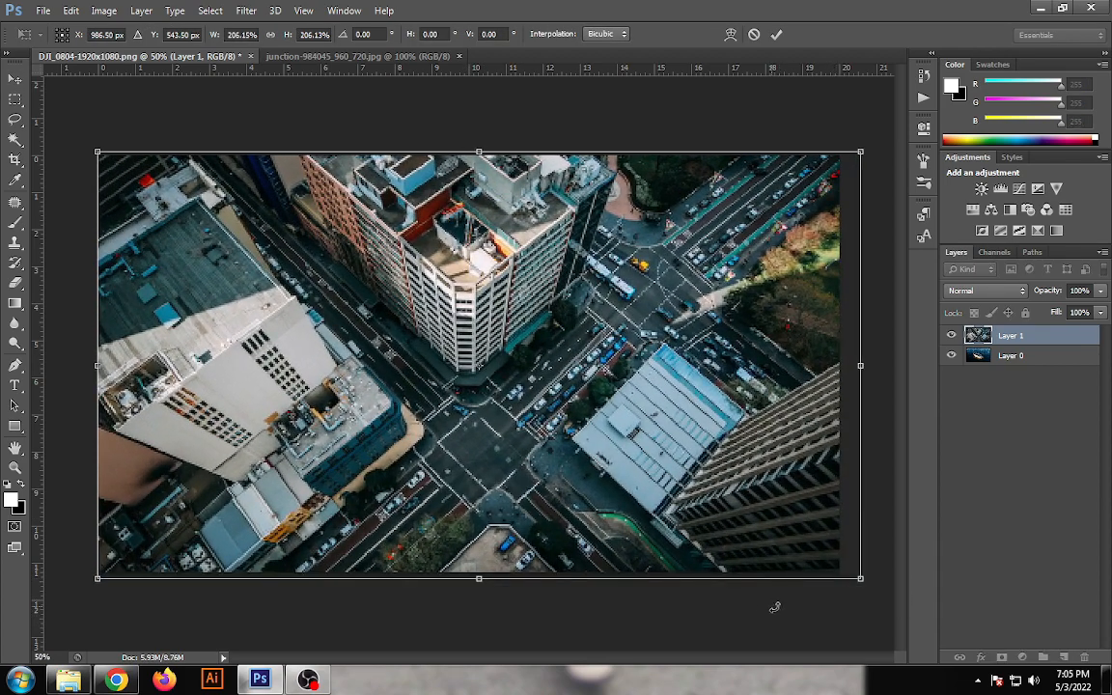
pyautogui.press('Return')
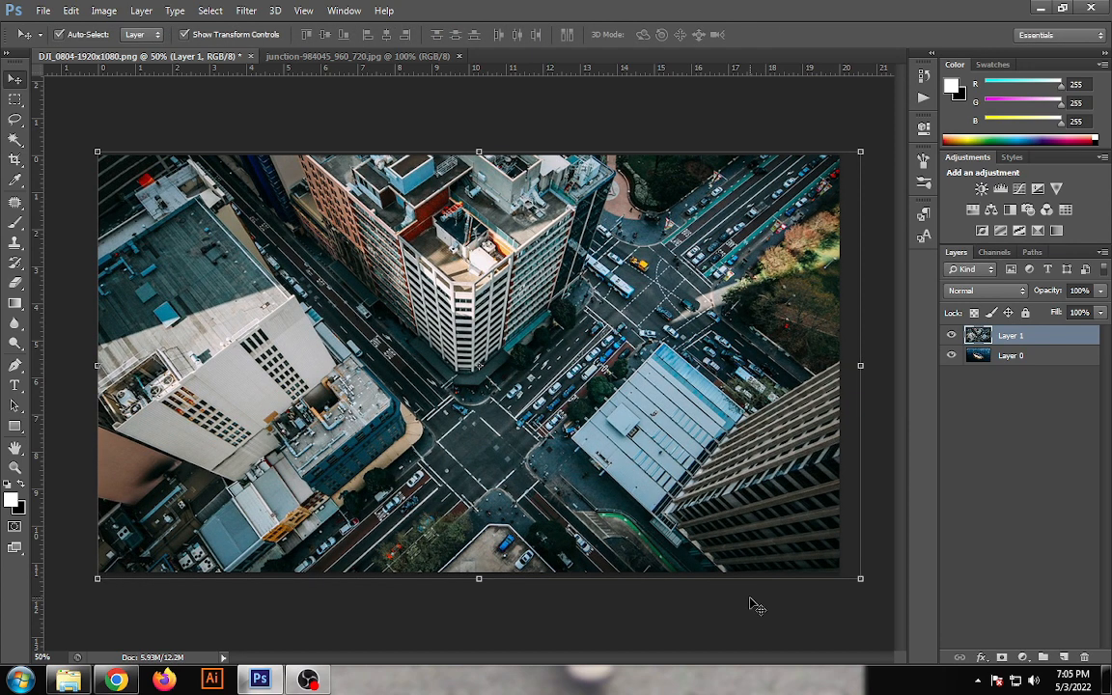
pyautogui.click(756, 606)
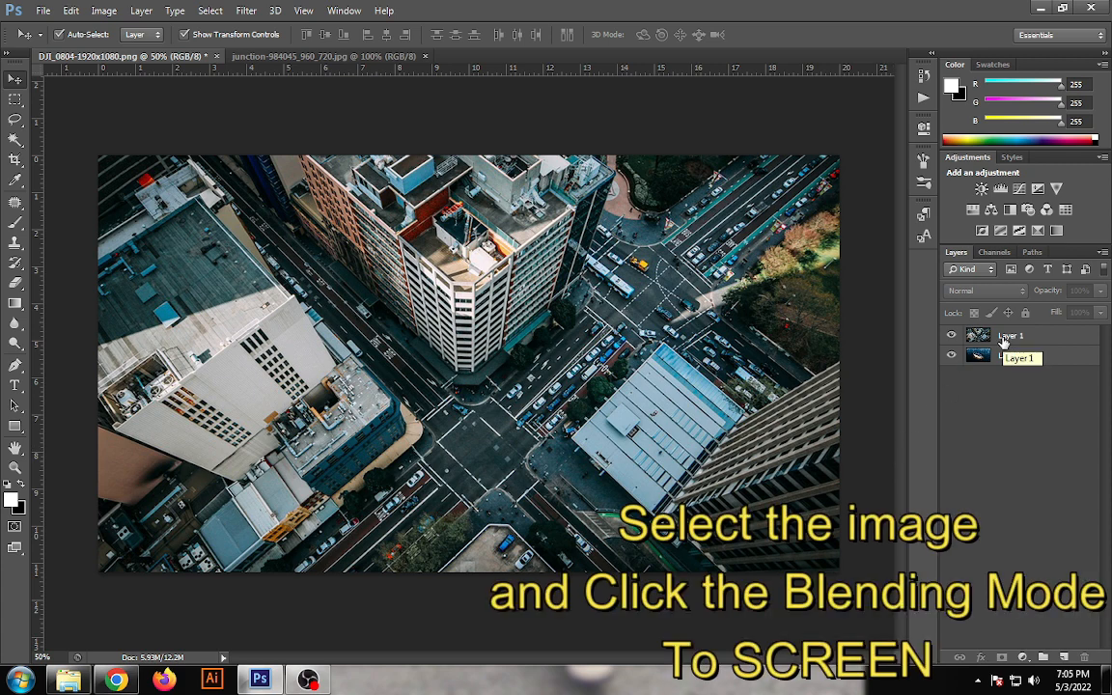
# - Set the blending mode of the city image layer, Layer 1, to Screen
pyautogui.click(1039, 343)
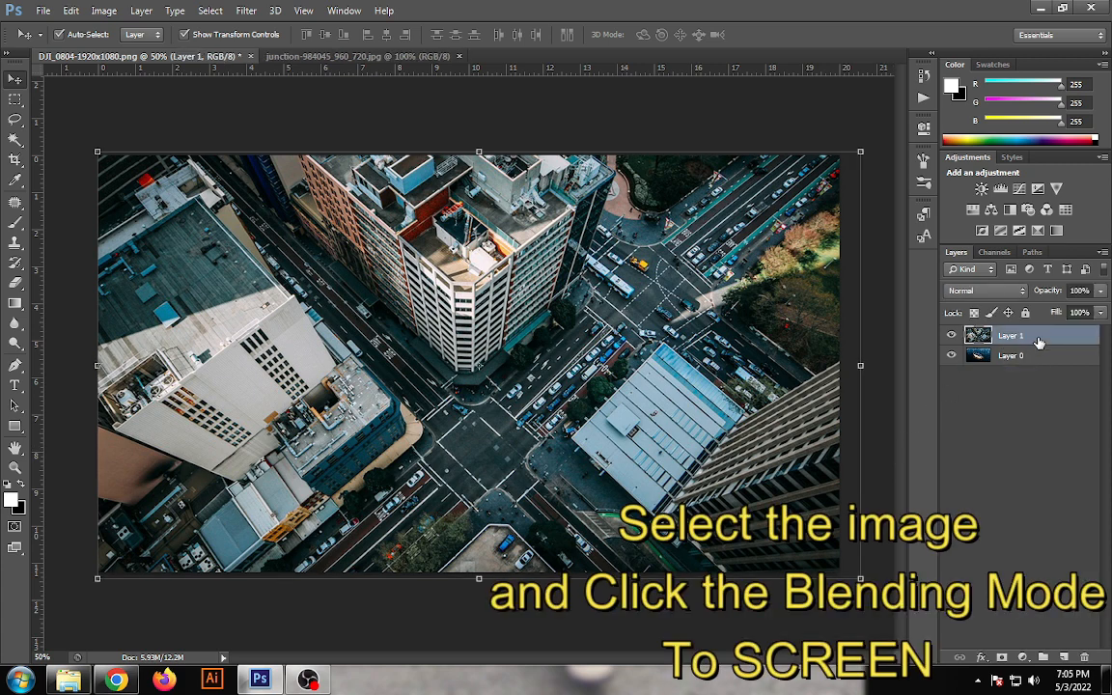
pyautogui.click(1023, 290)
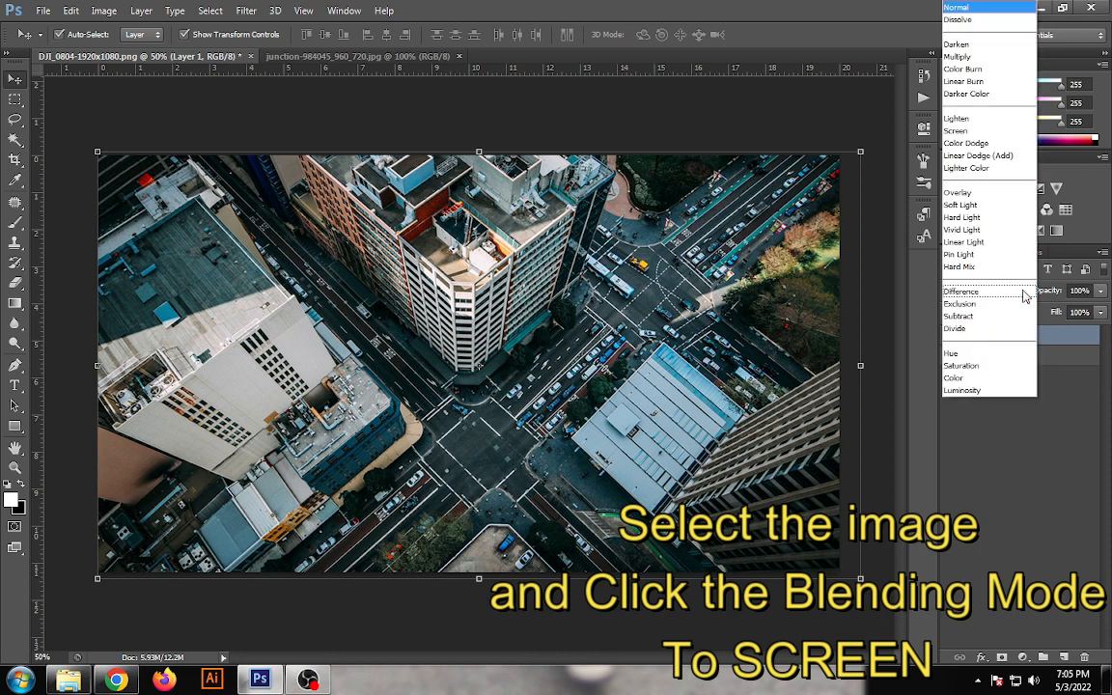
pyautogui.click(960, 131)
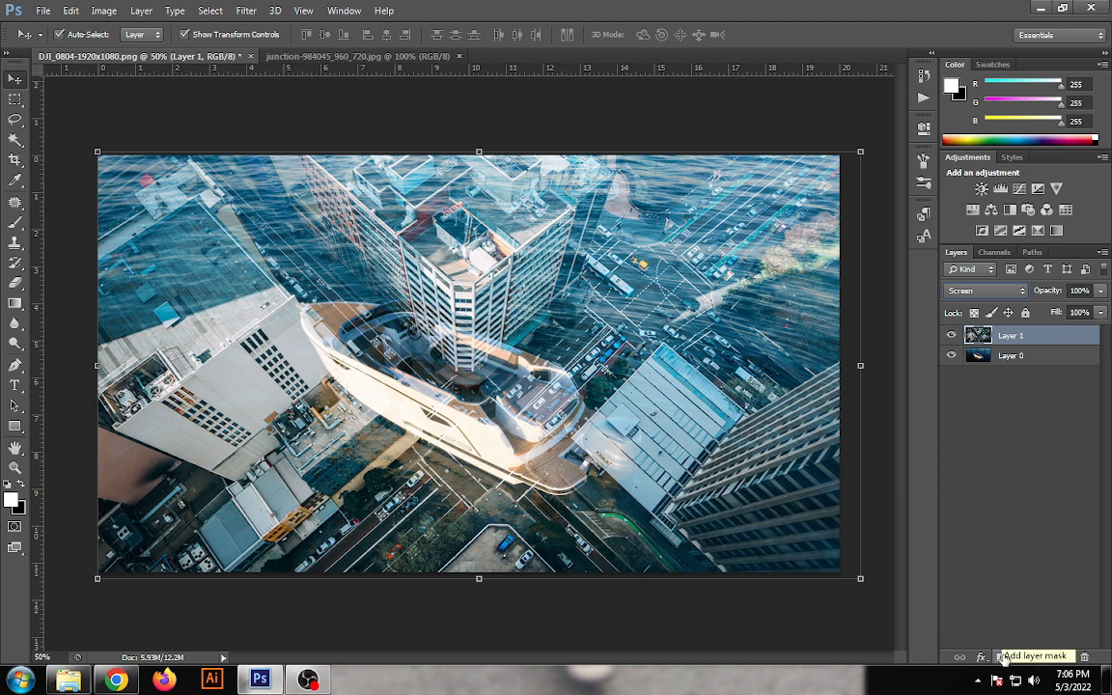
# - Add a layer mask to Layer 1 and apply the merged RGB image to it with Multiply blending at 100% opacity
pyautogui.click(1001, 656)
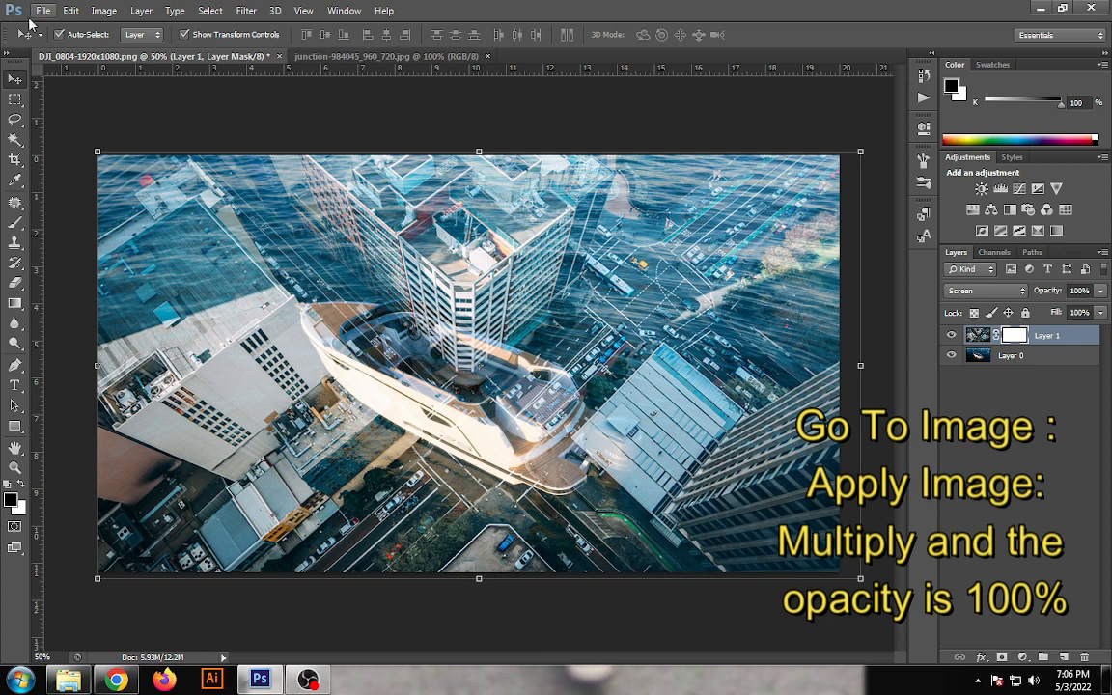
pyautogui.click(106, 12)
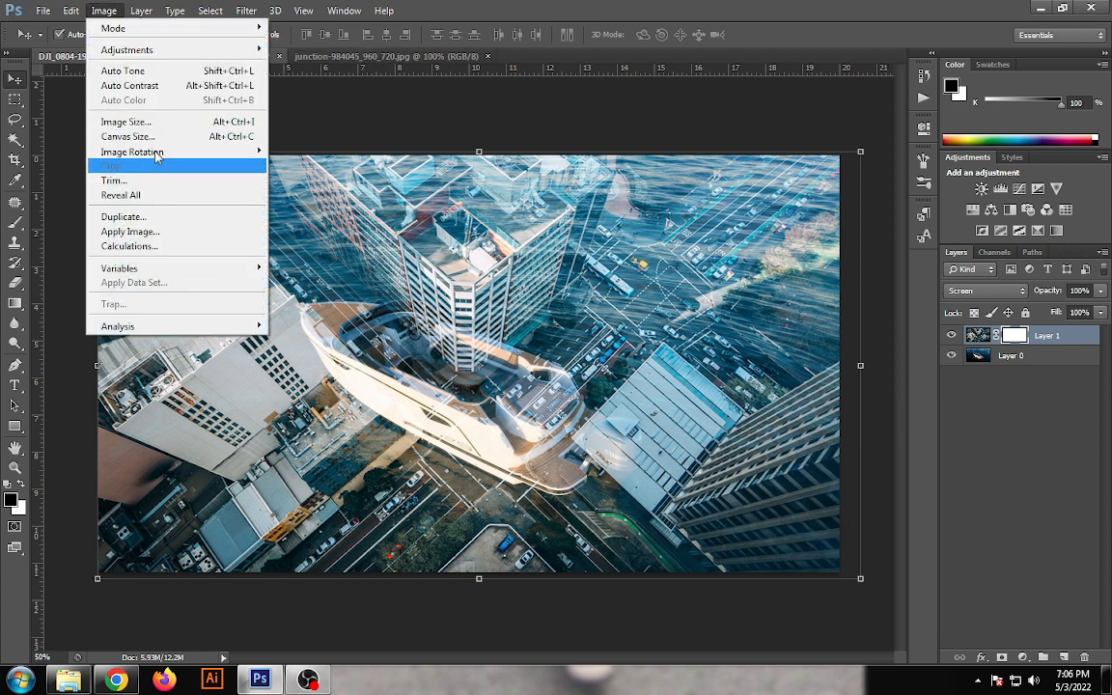
pyautogui.click(169, 238)
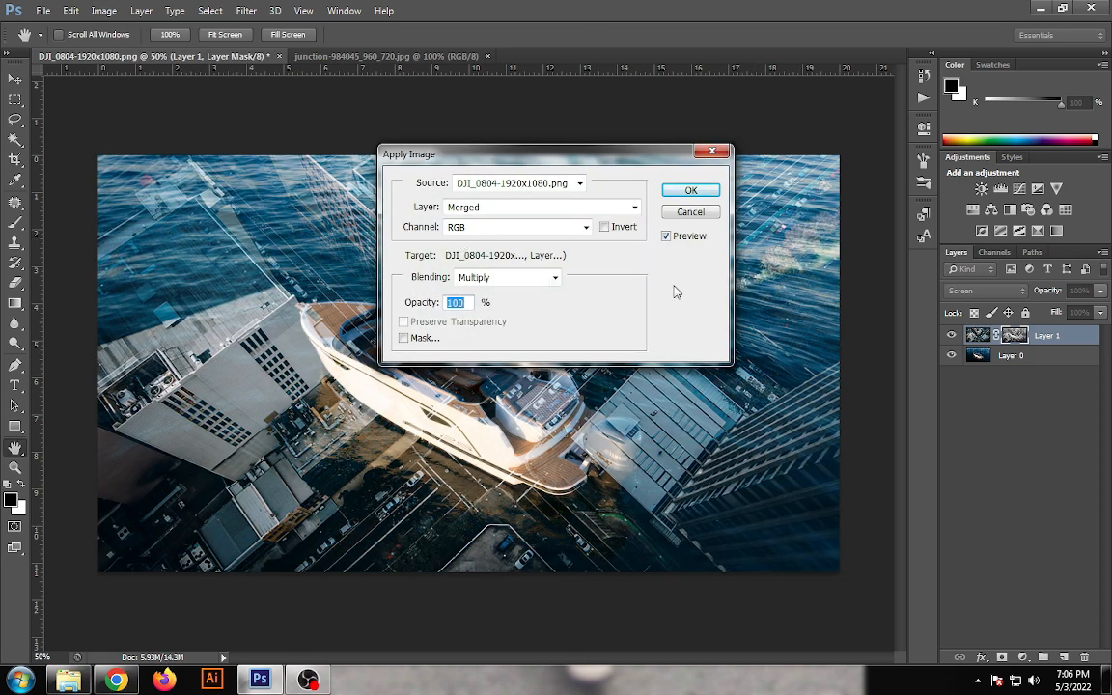
pyautogui.click(555, 277)
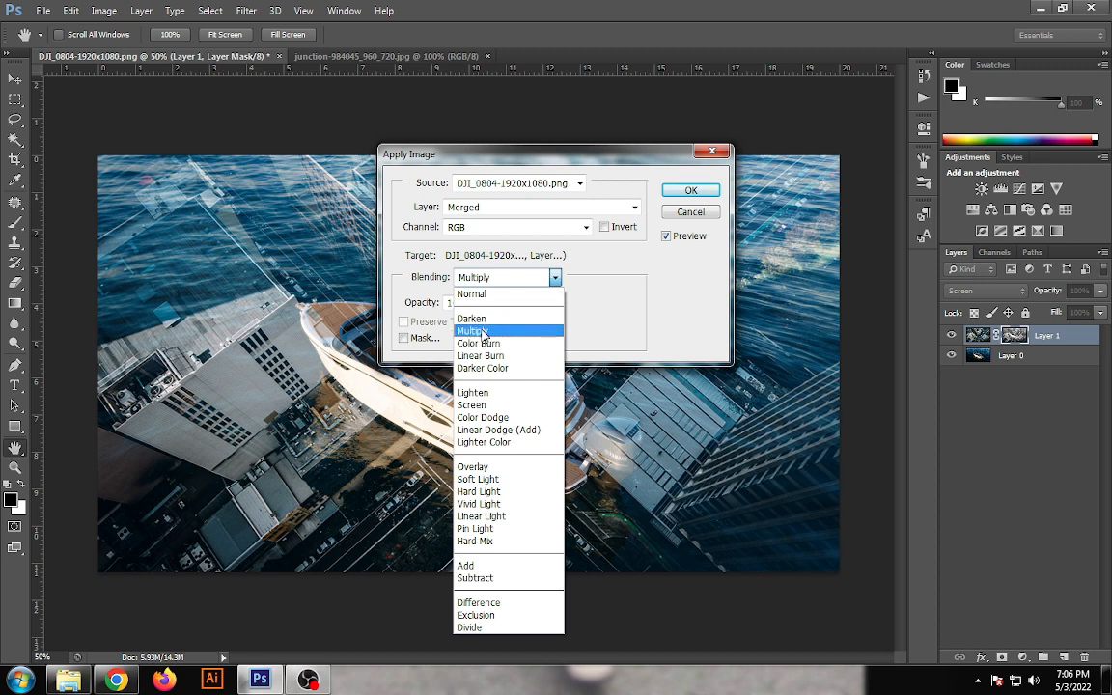
pyautogui.click(482, 333)
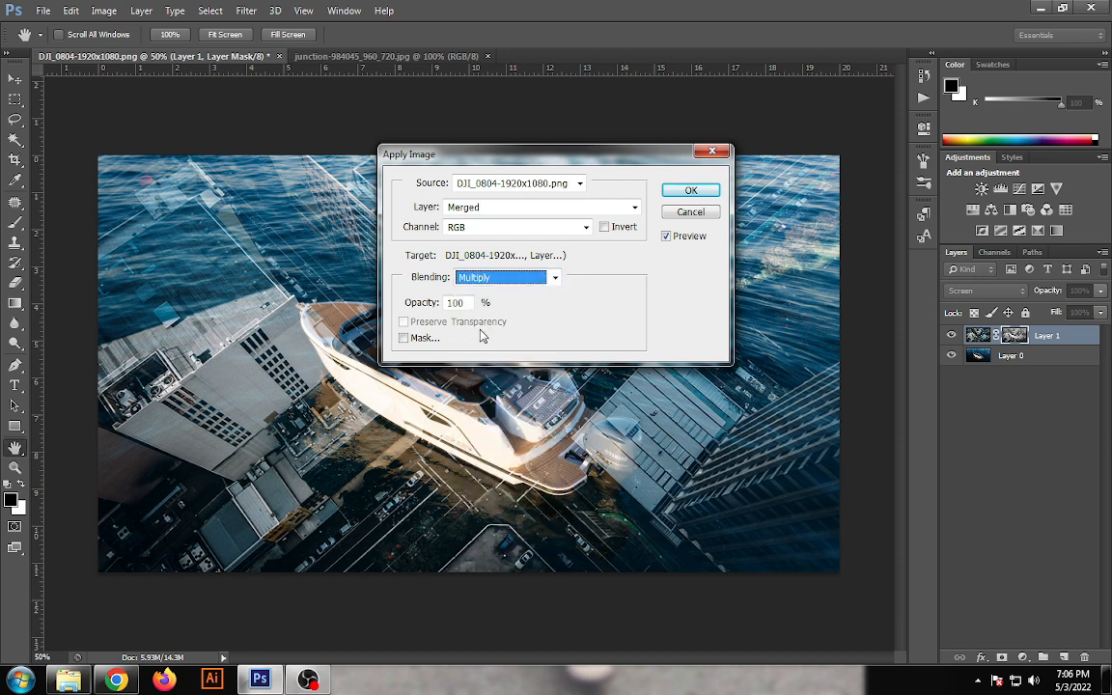
pyautogui.click(681, 191)
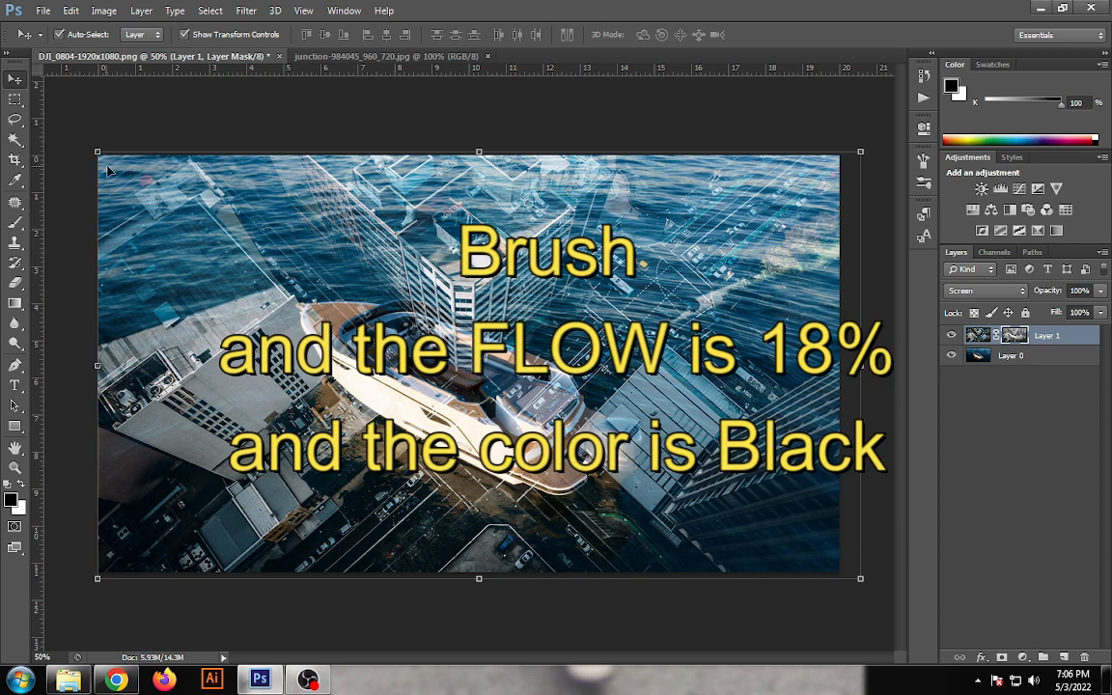
# - Set up a soft round Brush with black foreground colour, 18% flow, 250 px size and 0% hardness
pyautogui.click(18, 224)
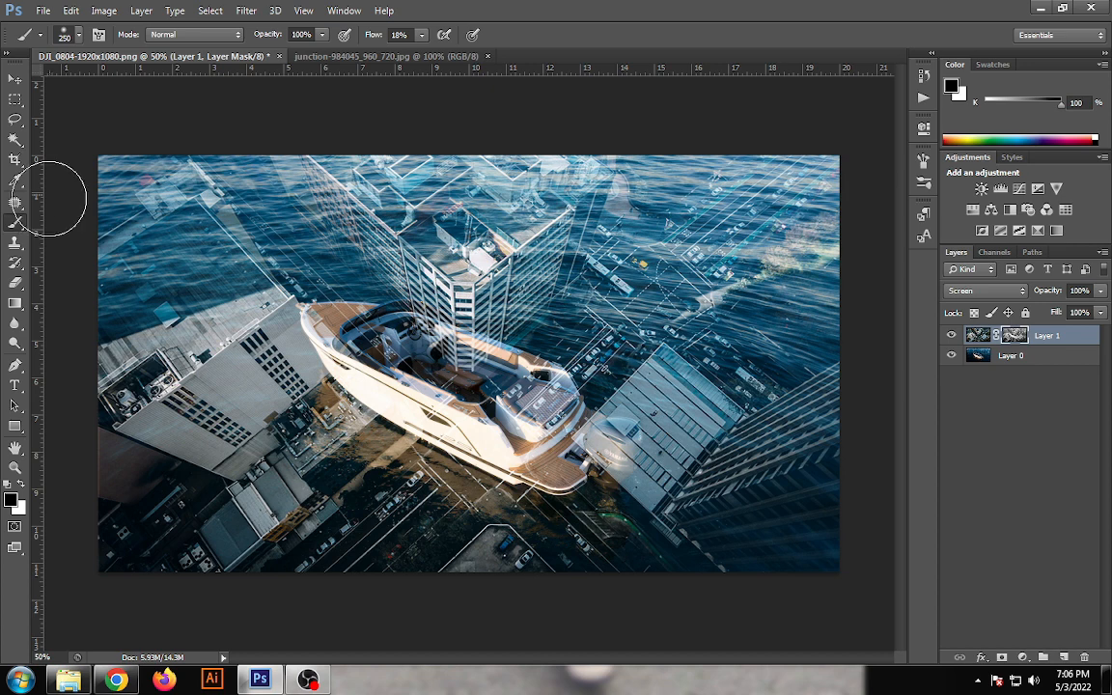
pyautogui.click(422, 37)
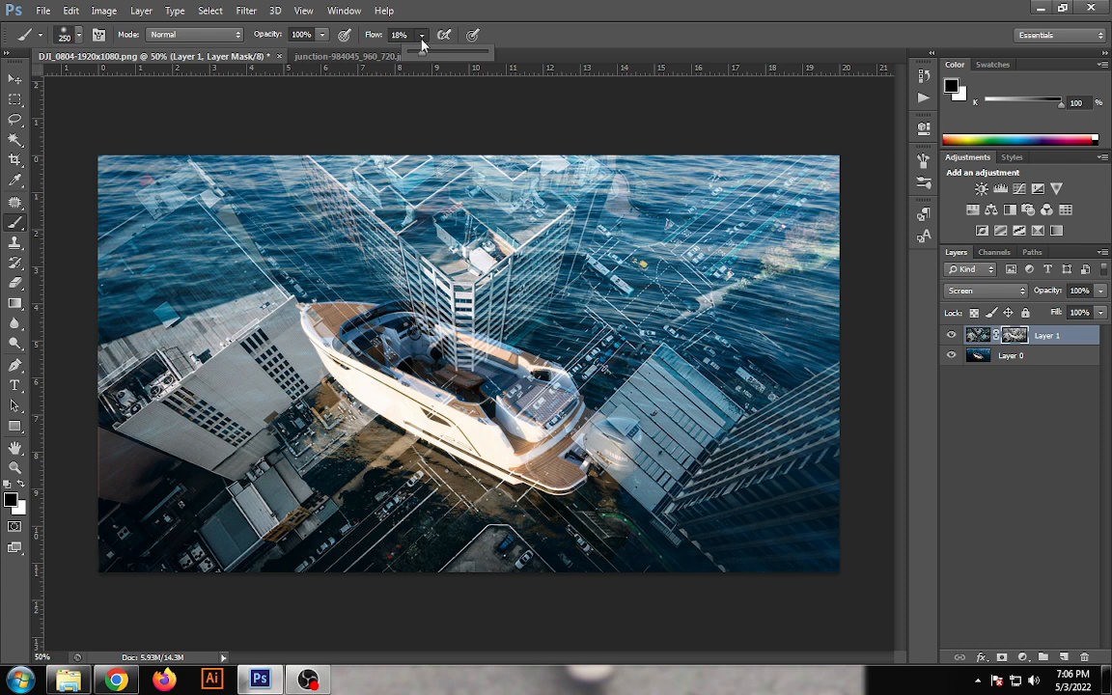
pyautogui.click(10, 500)
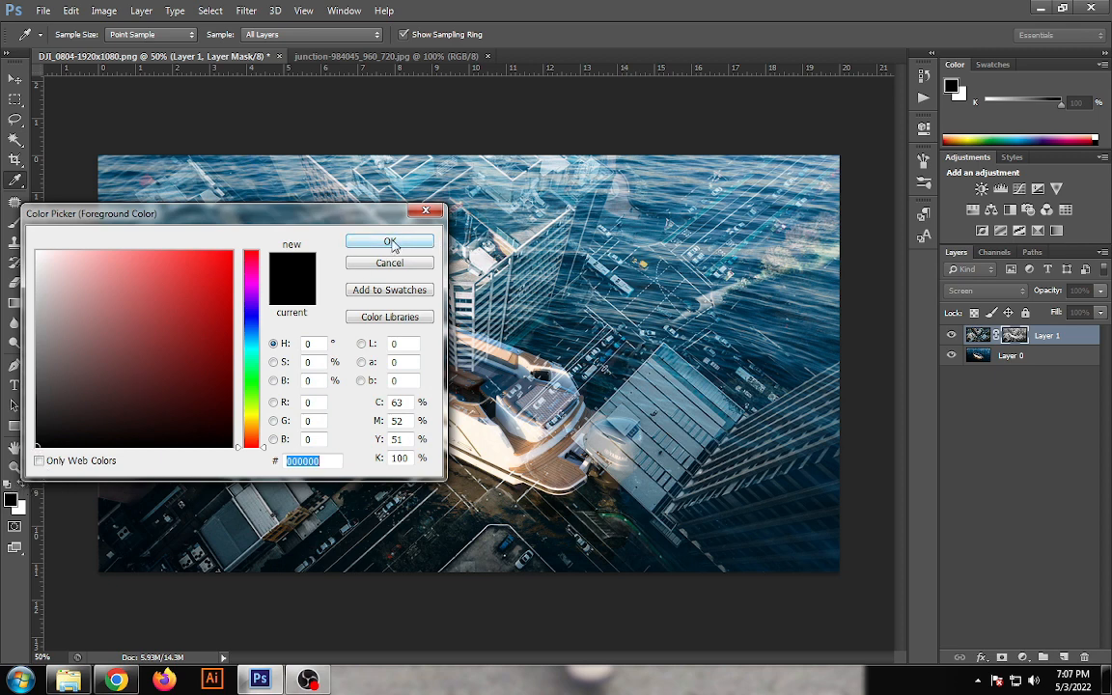
pyautogui.click(391, 242)
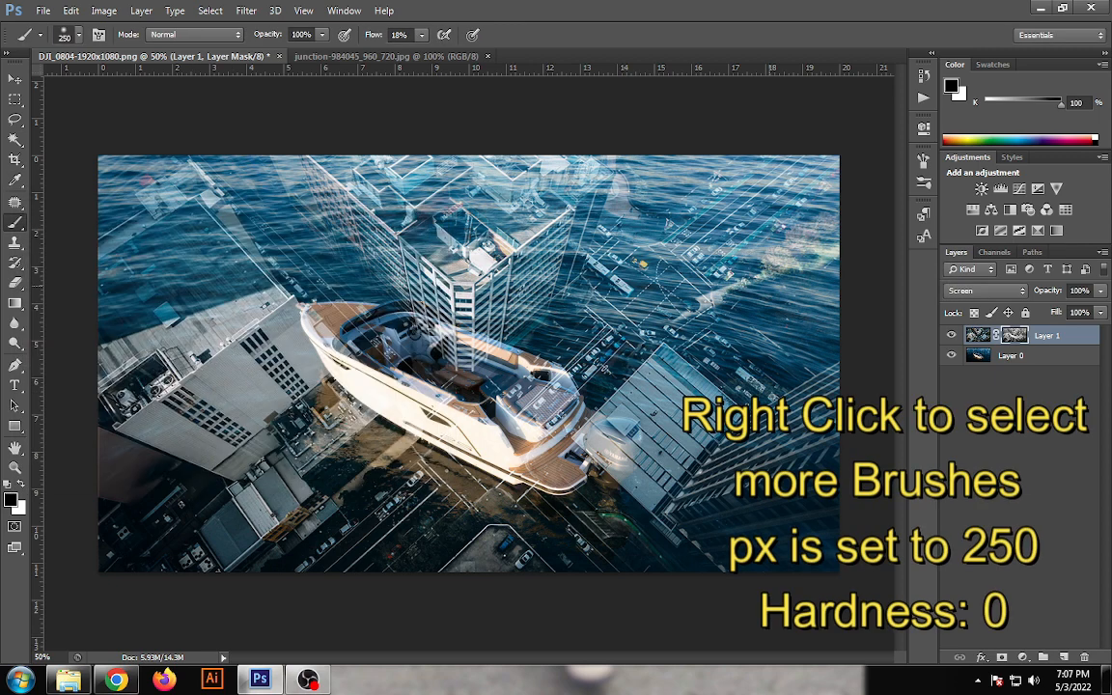
pyautogui.rightClick(457, 244)
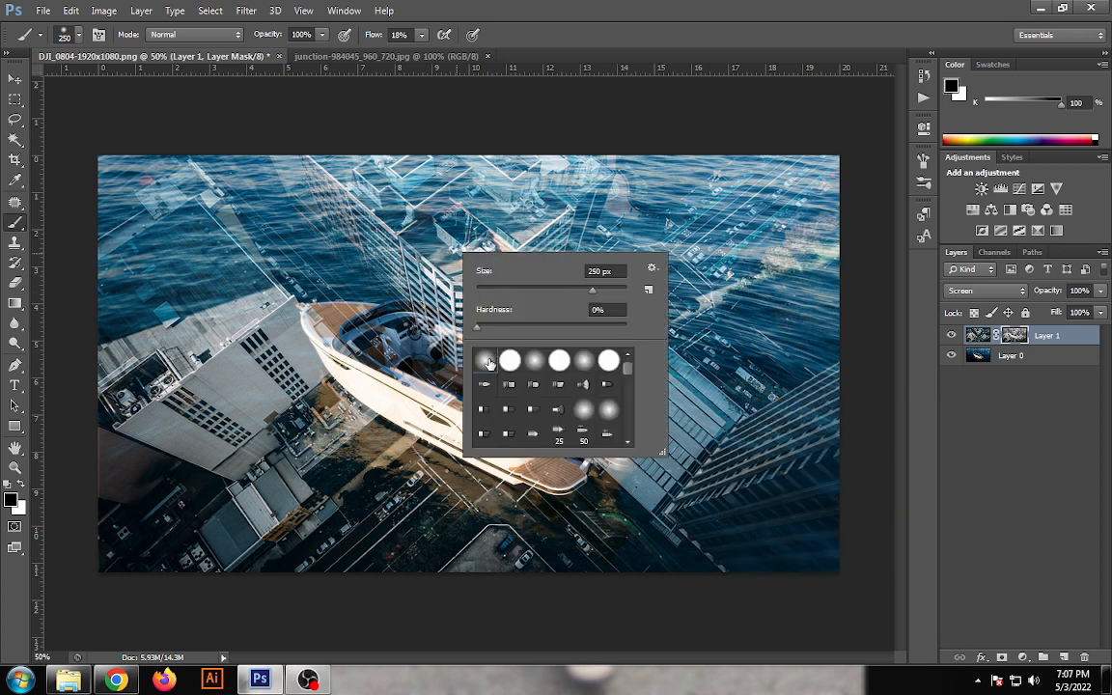
pyautogui.moveTo(478, 327); pyautogui.dragTo(490, 331)
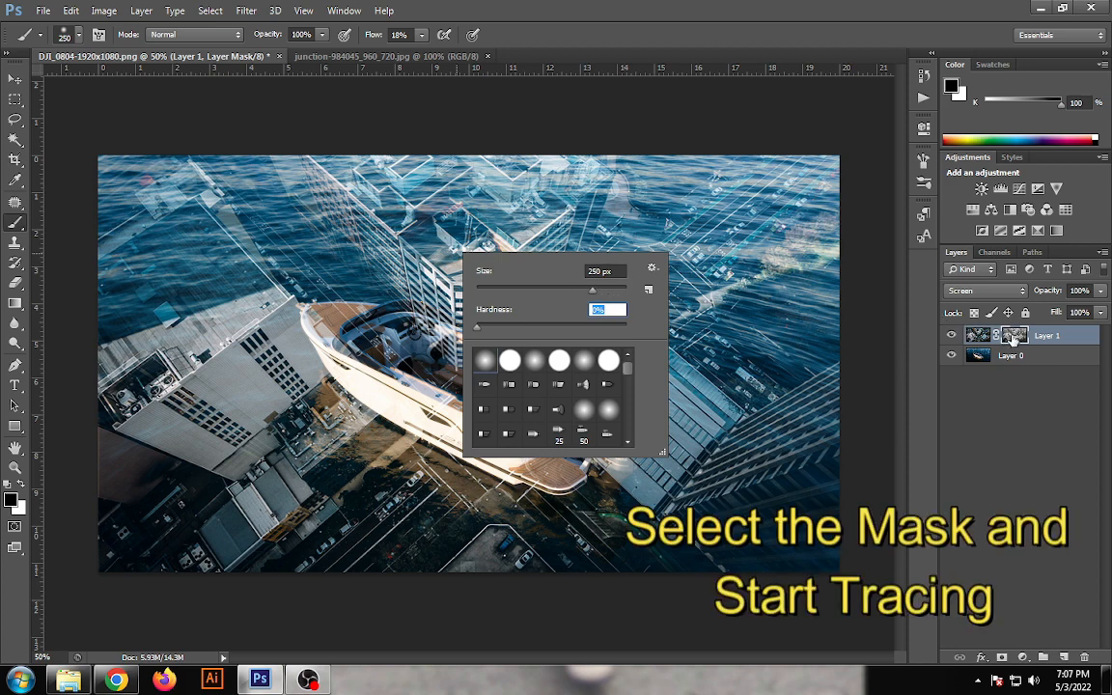
# - Paint black on Layer 1's mask to clear the city from the boat, reducing the brush to 125 px for the cabin and bow
pyautogui.click(1012, 336)
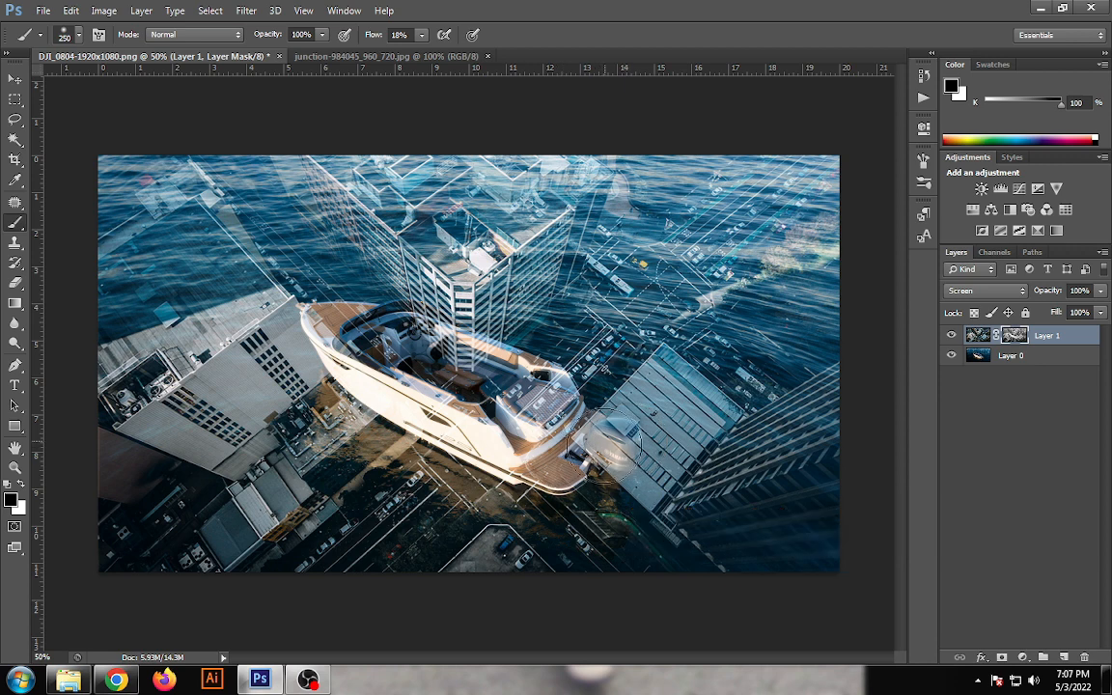
pyautogui.moveTo(548, 400)
pyautogui.mouseDown()
pyautogui.moveTo(616, 454)
pyautogui.moveTo(616, 478)
pyautogui.moveTo(555, 435)
pyautogui.moveTo(569, 403)
pyautogui.moveTo(609, 437)
pyautogui.moveTo(560, 405)
pyautogui.moveTo(526, 430)
pyautogui.moveTo(492, 410)
pyautogui.moveTo(526, 439)
pyautogui.moveTo(463, 405)
pyautogui.moveTo(560, 396)
pyautogui.moveTo(531, 372)
pyautogui.moveTo(492, 410)
pyautogui.moveTo(450, 371)
pyautogui.moveTo(521, 362)
pyautogui.moveTo(478, 386)
pyautogui.moveTo(453, 357)
pyautogui.moveTo(542, 428)
pyautogui.moveTo(456, 403)
pyautogui.moveTo(488, 433)
pyautogui.moveTo(378, 359)
pyautogui.moveTo(415, 376)
pyautogui.moveTo(425, 397)
pyautogui.moveTo(420, 371)
pyautogui.moveTo(343, 323)
pyautogui.moveTo(403, 354)
pyautogui.mouseUp()
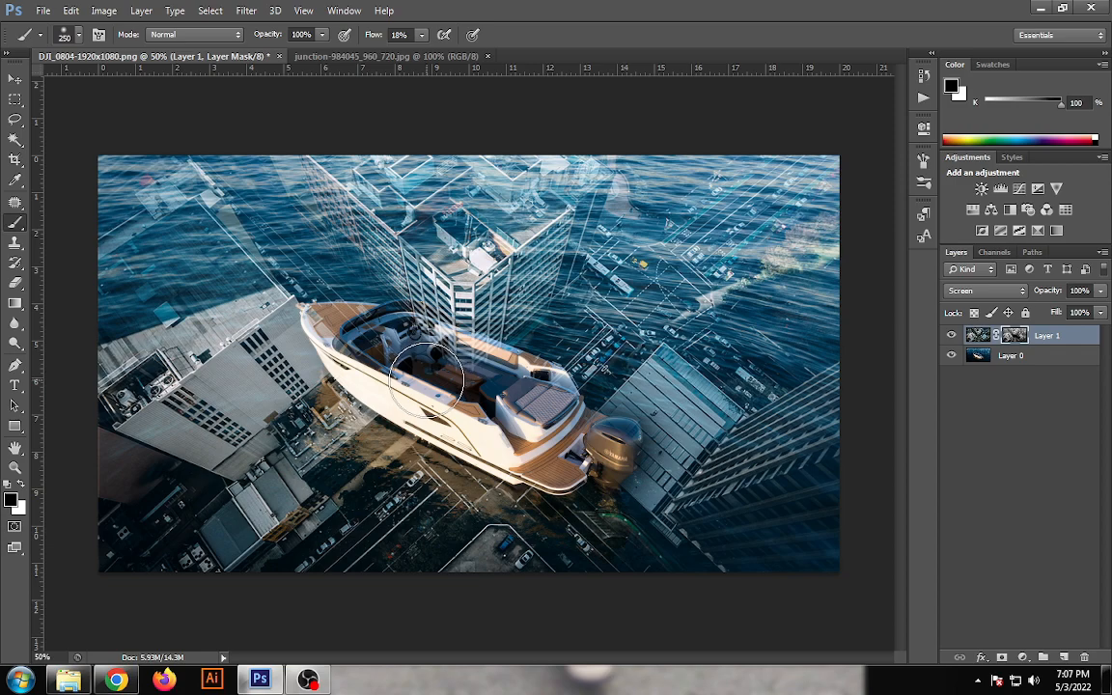
pyautogui.scroll(2, 437, 381)
pyautogui.scroll(3, 432, 375)
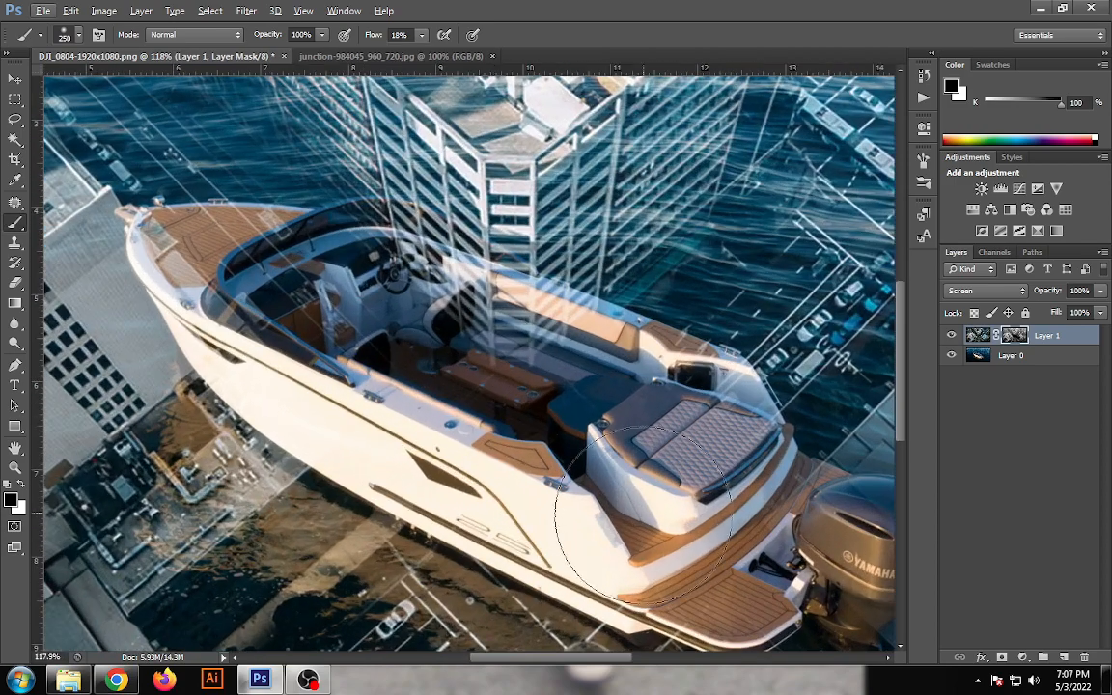
pyautogui.press('[')
pyautogui.press('[')
pyautogui.press('[')
pyautogui.press('[')
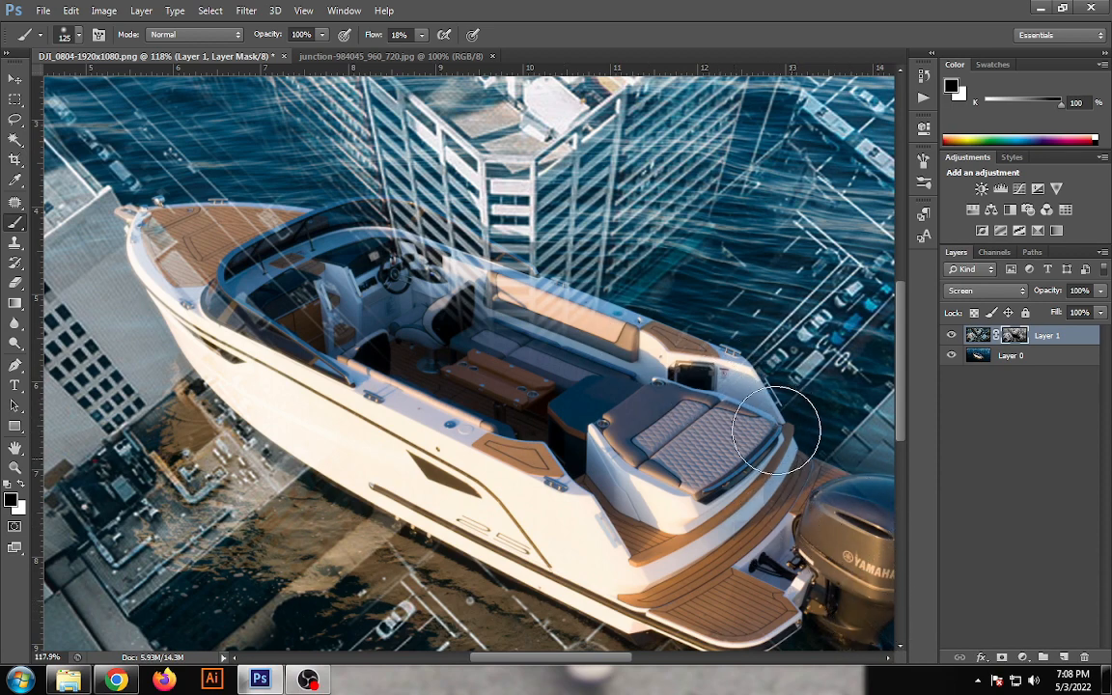
pyautogui.moveTo(566, 332)
pyautogui.mouseDown()
pyautogui.moveTo(610, 326)
pyautogui.moveTo(711, 393)
pyautogui.moveTo(457, 285)
pyautogui.moveTo(315, 308)
pyautogui.moveTo(390, 369)
pyautogui.moveTo(345, 364)
pyautogui.moveTo(300, 390)
pyautogui.moveTo(426, 472)
pyautogui.moveTo(451, 511)
pyautogui.moveTo(598, 561)
pyautogui.moveTo(199, 330)
pyautogui.moveTo(249, 364)
pyautogui.moveTo(372, 241)
pyautogui.moveTo(302, 294)
pyautogui.moveTo(224, 249)
pyautogui.moveTo(228, 292)
pyautogui.moveTo(350, 266)
pyautogui.moveTo(508, 329)
pyautogui.moveTo(450, 249)
pyautogui.moveTo(480, 258)
pyautogui.moveTo(438, 239)
pyautogui.moveTo(506, 292)
pyautogui.moveTo(331, 236)
pyautogui.moveTo(464, 279)
pyautogui.moveTo(161, 210)
pyautogui.moveTo(150, 221)
pyautogui.moveTo(320, 238)
pyautogui.moveTo(161, 218)
pyautogui.moveTo(297, 224)
pyautogui.moveTo(155, 247)
pyautogui.moveTo(207, 329)
pyautogui.moveTo(233, 326)
pyautogui.moveTo(157, 221)
pyautogui.moveTo(162, 275)
pyautogui.moveTo(213, 218)
pyautogui.mouseUp()
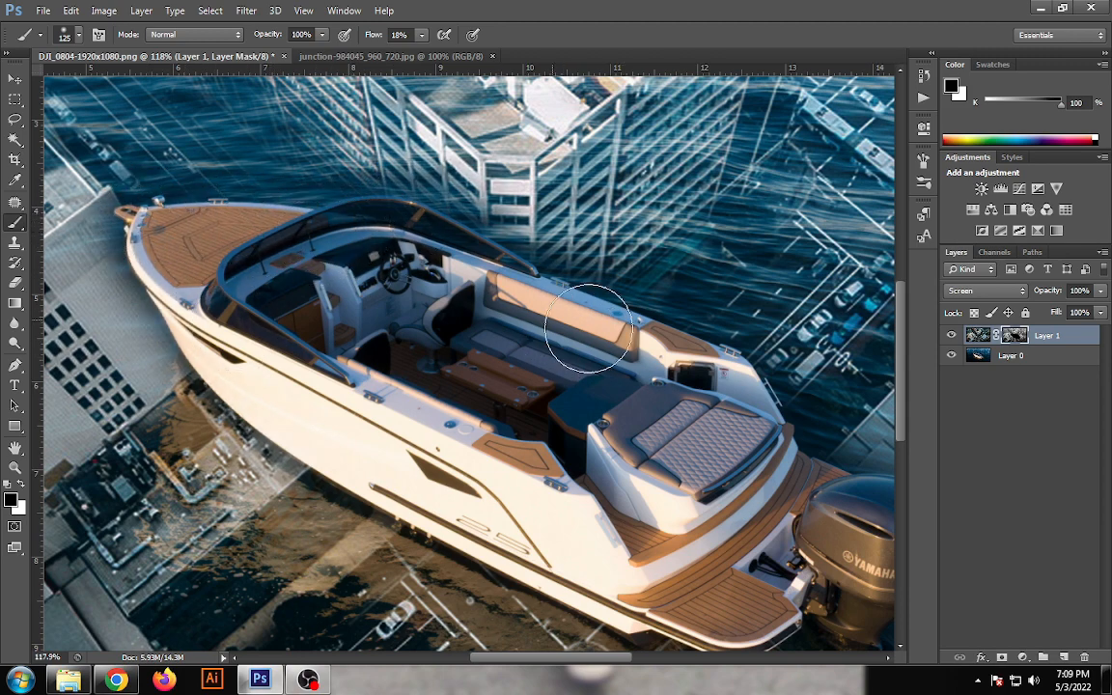
# - Paint black on Layer 1's mask around the outboard motor and stern to remove the remaining city overlay there
pyautogui.press('space')
pyautogui.moveTo(575, 497); pyautogui.dragTo(410, 416)
pyautogui.moveTo(738, 452)
pyautogui.mouseDown()
pyautogui.moveTo(696, 420)
pyautogui.moveTo(738, 475)
pyautogui.moveTo(748, 467)
pyautogui.moveTo(703, 538)
pyautogui.mouseUp()
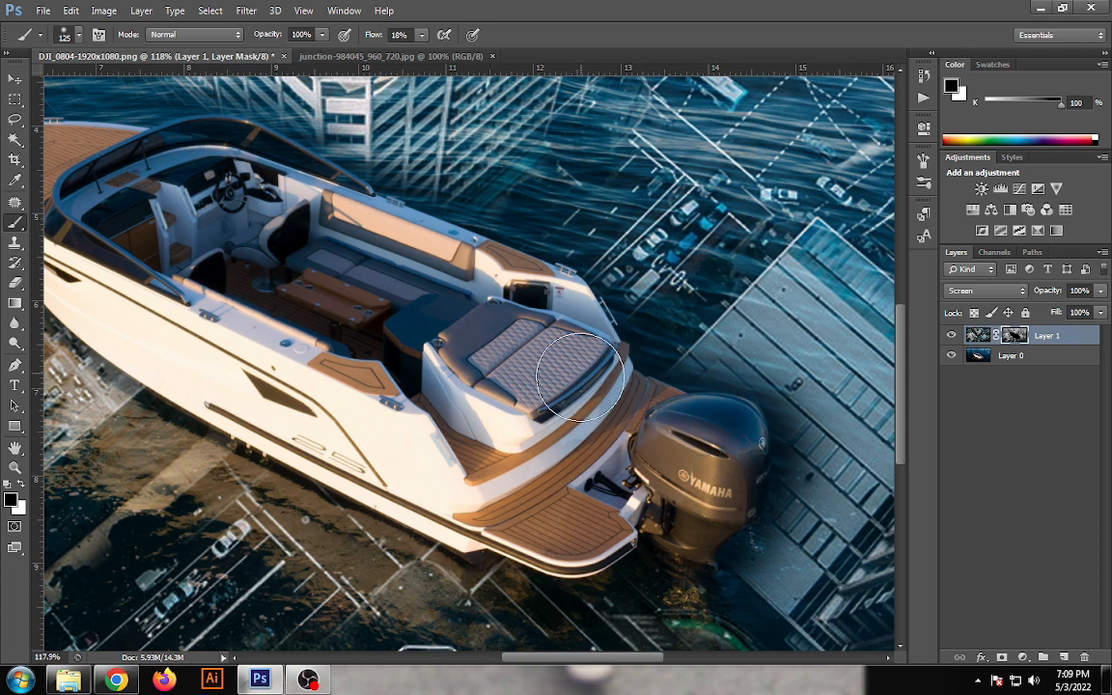
pyautogui.moveTo(447, 416)
pyautogui.mouseDown()
pyautogui.moveTo(342, 362)
pyautogui.moveTo(261, 366)
pyautogui.moveTo(460, 488)
pyautogui.mouseUp()
# - Lower the opacity of the city image layer, Layer 1, to 50%
pyautogui.scroll(-4, 460, 487)
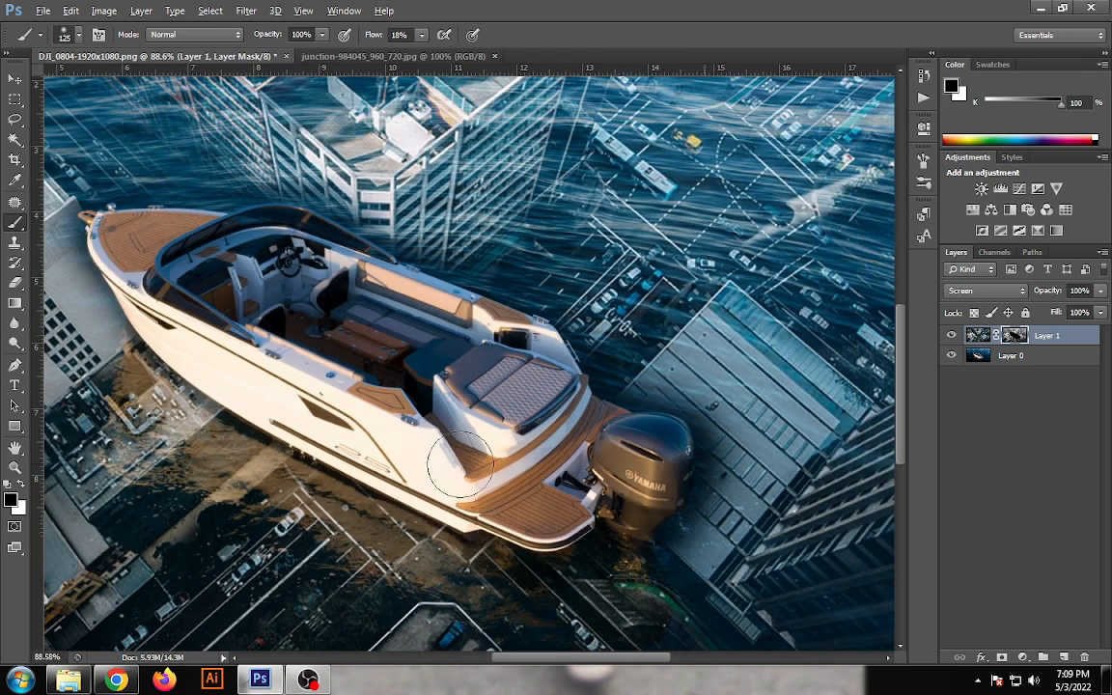
pyautogui.scroll(-2, 466, 456)
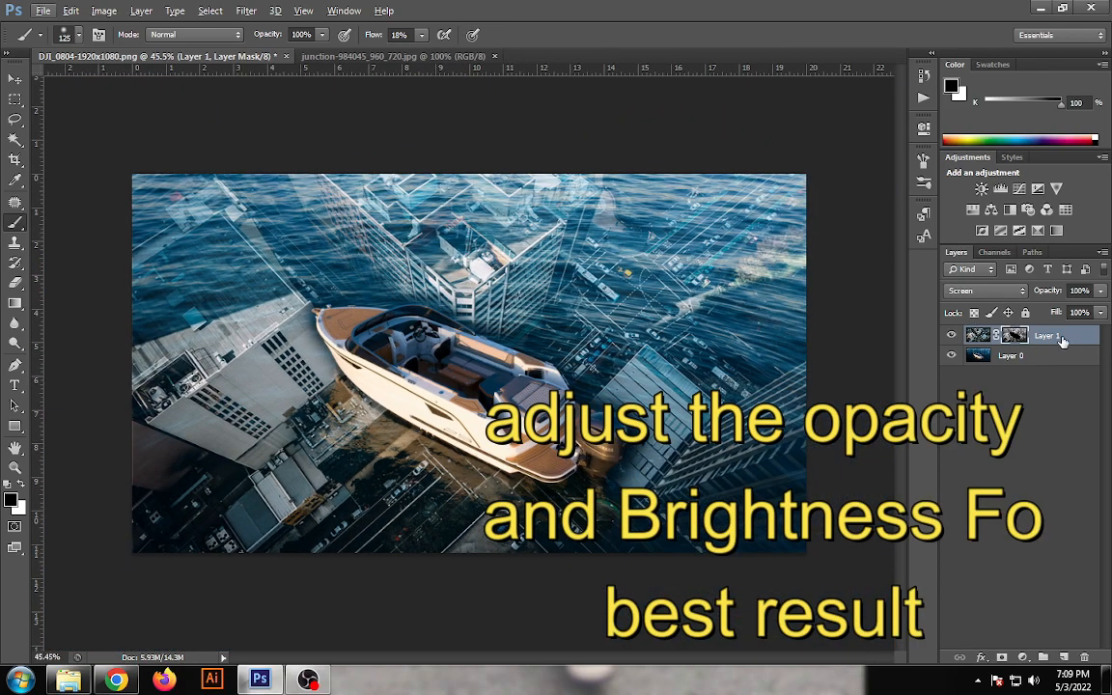
pyautogui.click(1102, 292)
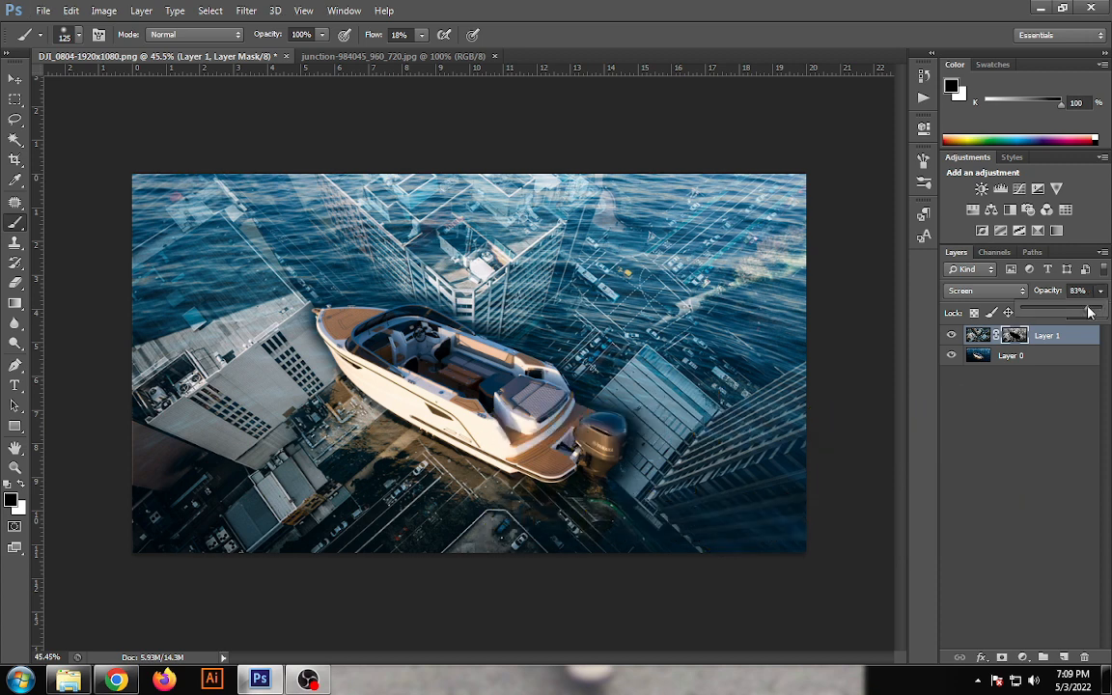
pyautogui.moveTo(1090, 311); pyautogui.dragTo(1080, 313)
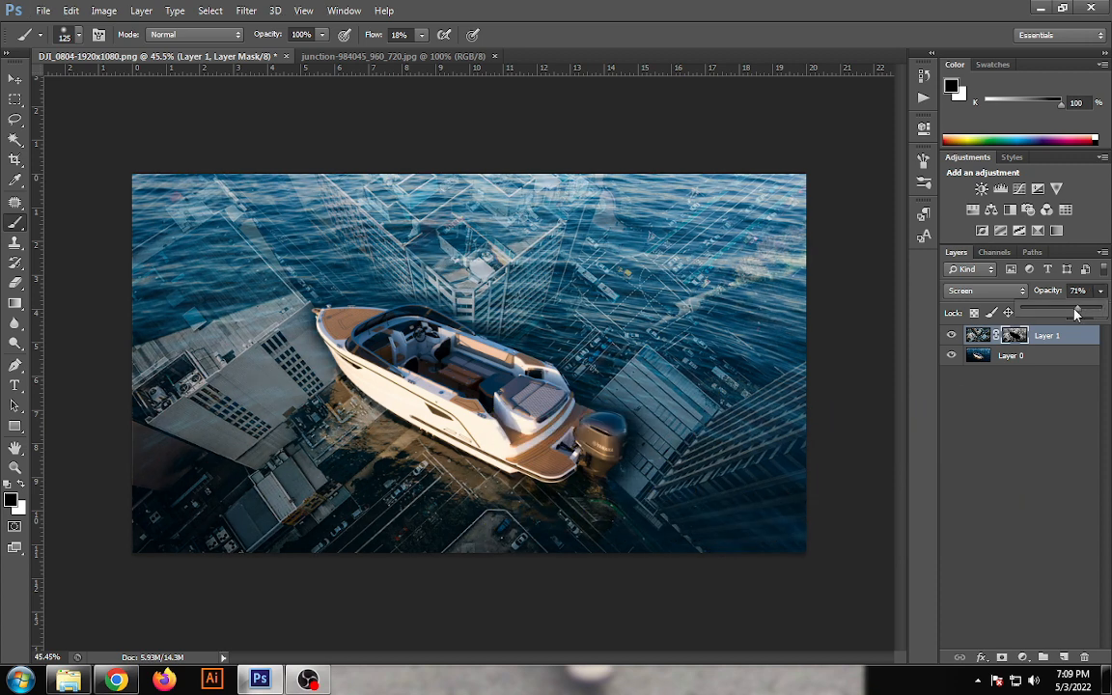
pyautogui.moveTo(1076, 311); pyautogui.dragTo(1052, 311)
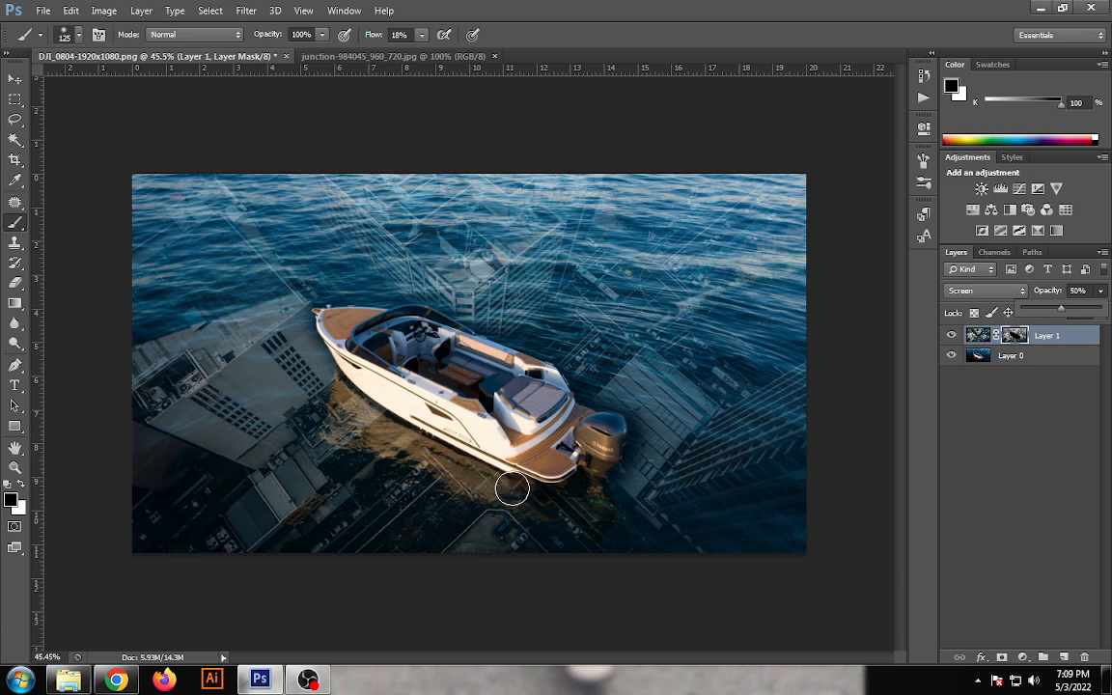
# - Brighten the boat layer, Layer 0, with a Curves adjustment mapping RGB input 121 to output 140
pyautogui.click(1050, 355)
pyautogui.press('x')
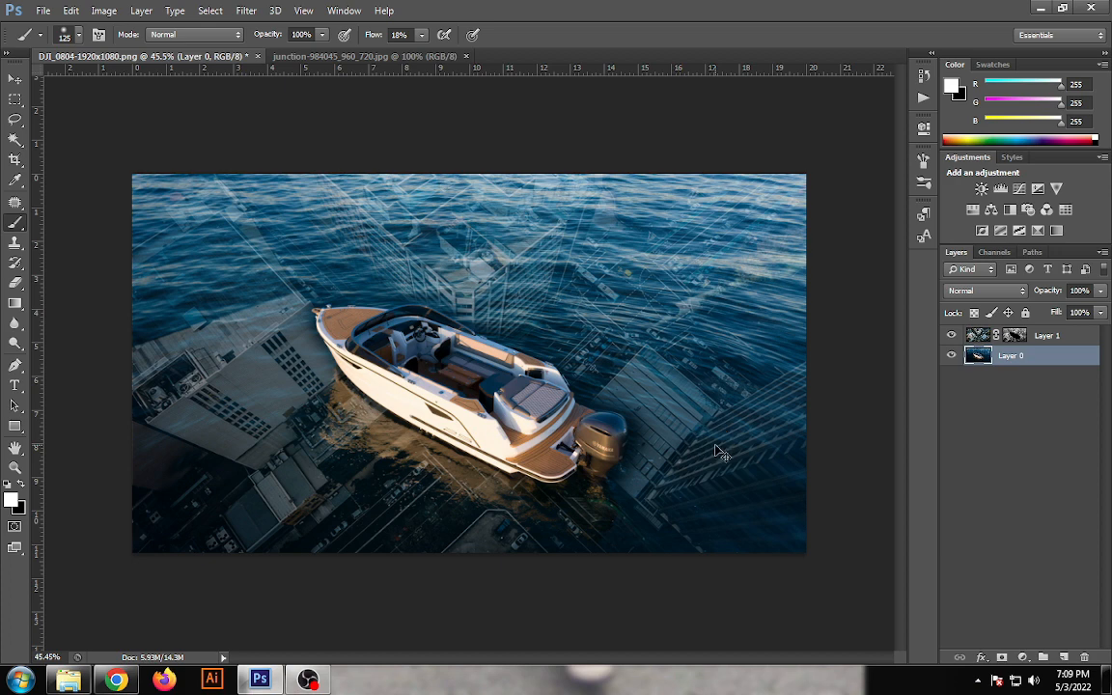
pyautogui.hotkey('ctrl', 'm')
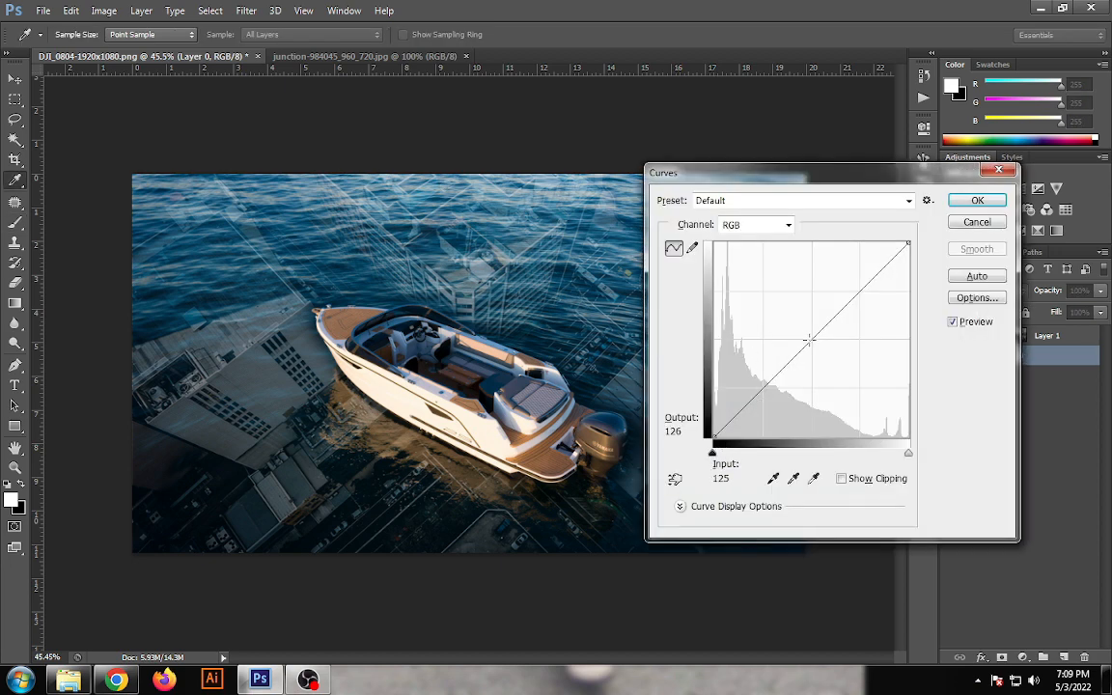
pyautogui.moveTo(804, 334); pyautogui.dragTo(805, 330)
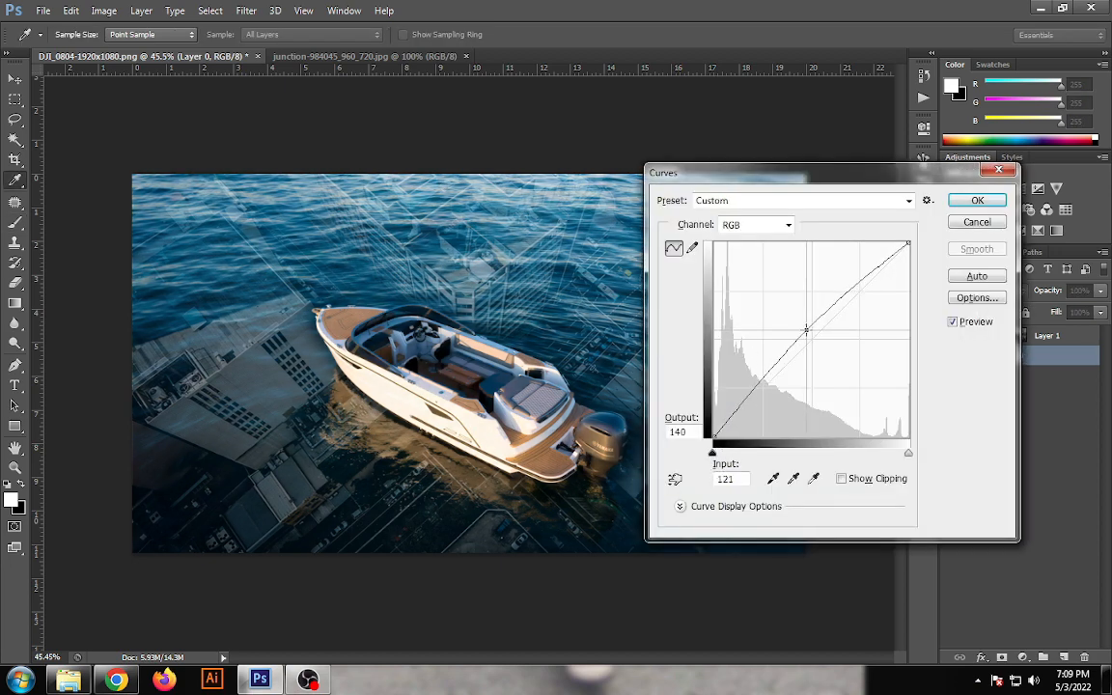
pyautogui.click(971, 202)
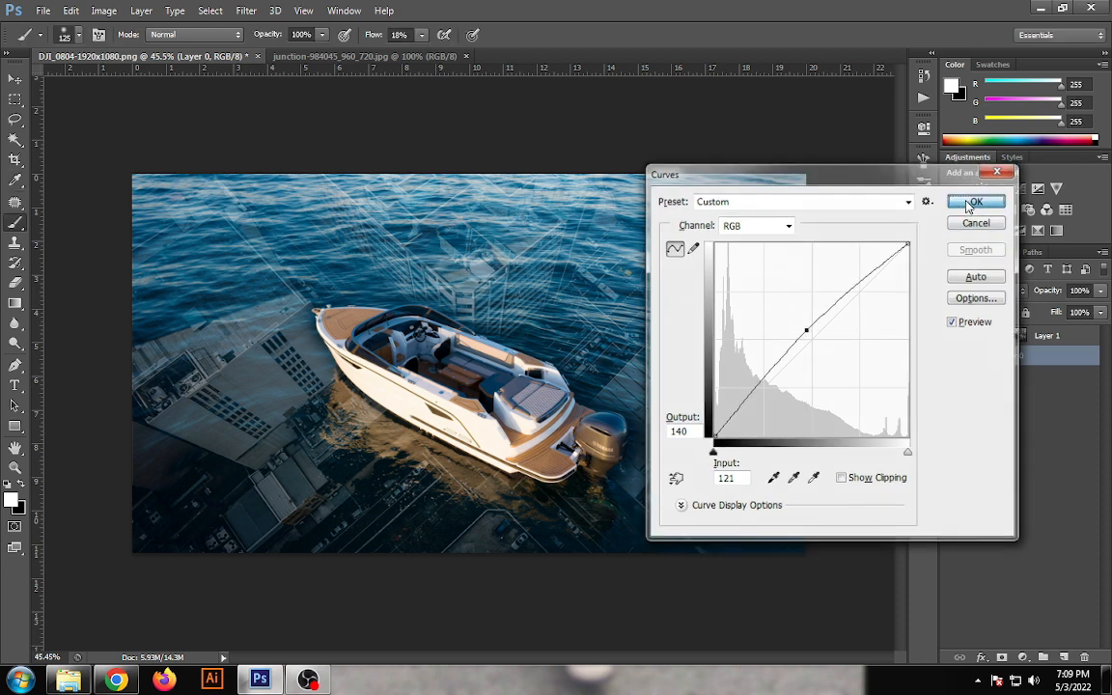